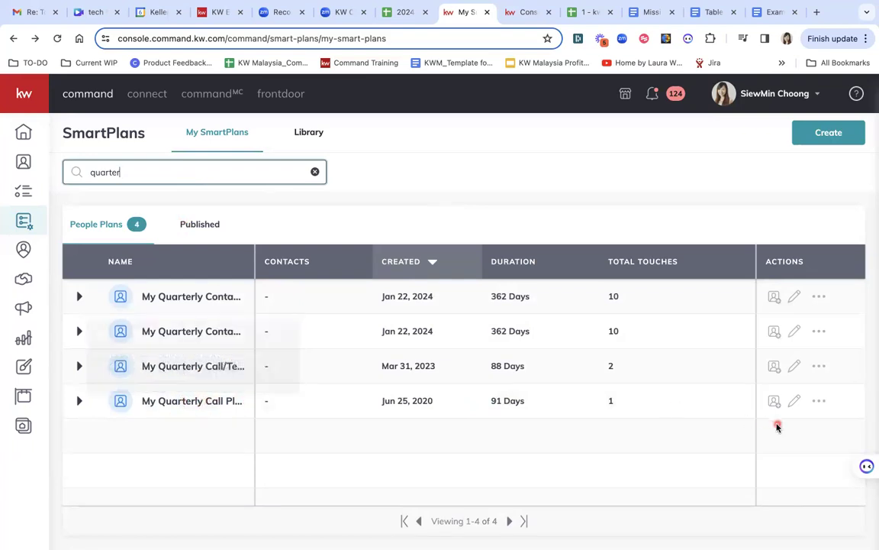
Open the Quarterly Call Plan created Jun 25, 2020 for editing and view the details of its Day 1 Make a Call step.
left_click(795, 402)
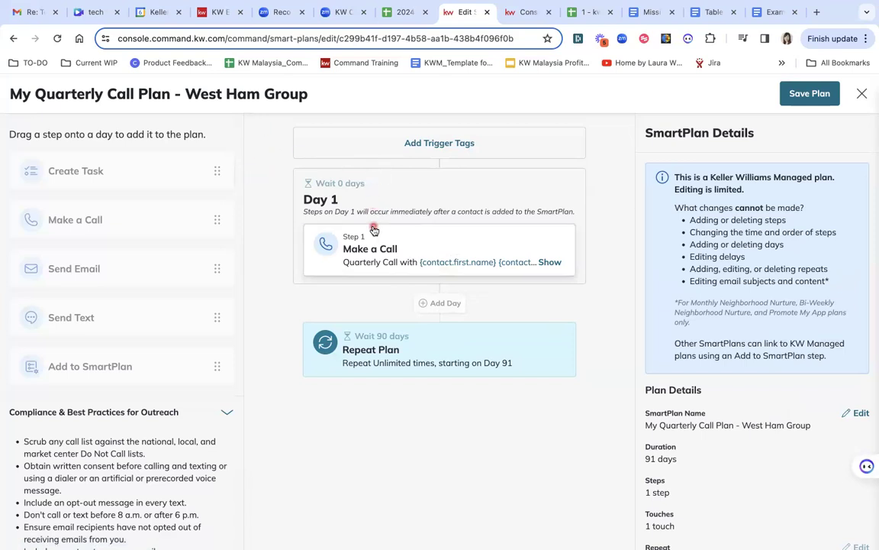
left_click(493, 243)
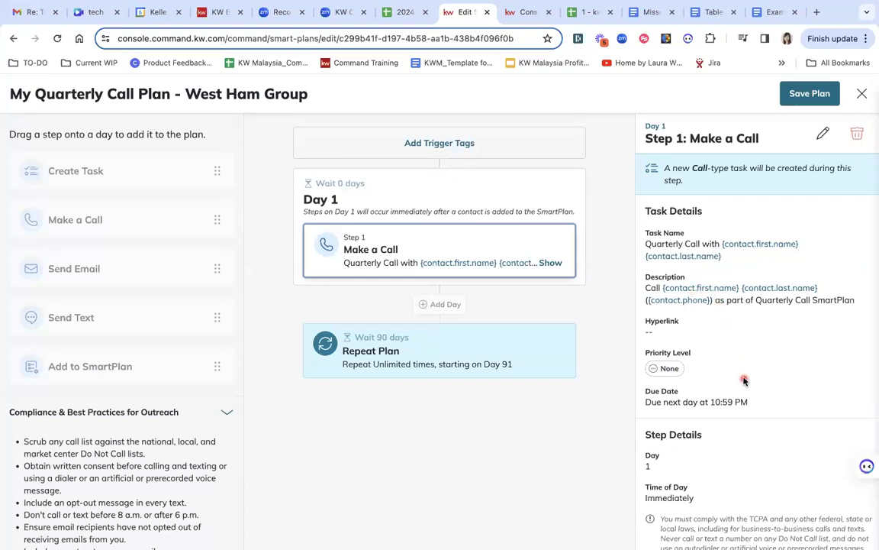
scroll(752, 479, "down", 2)
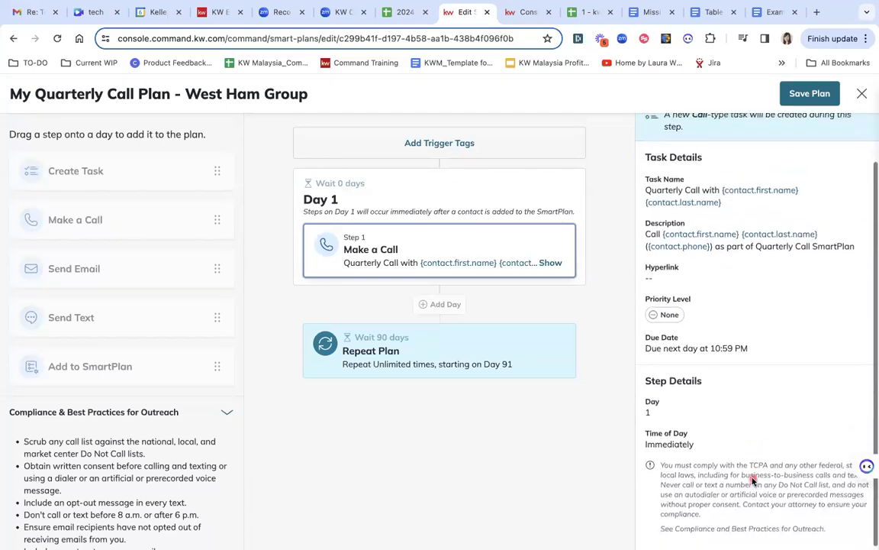
scroll(763, 428, "up", 2)
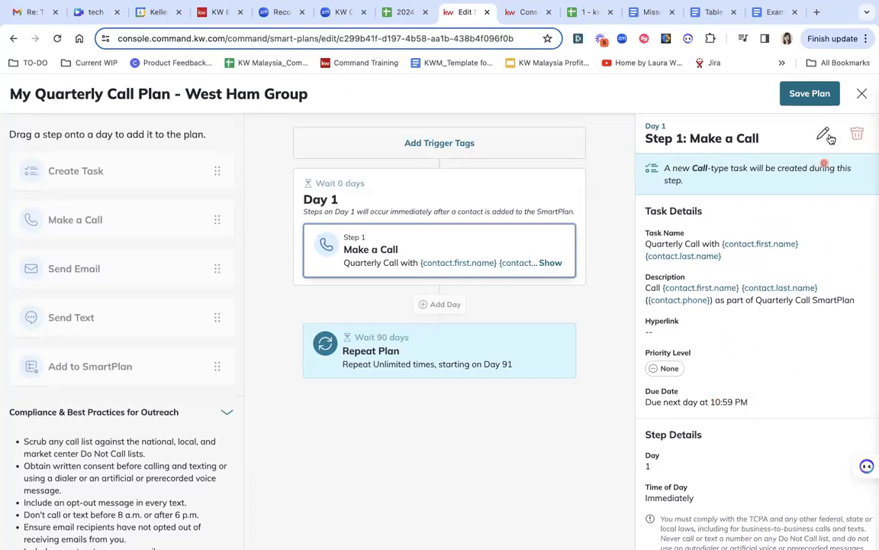
Edit the Make a Call step so that its task is due on the same day.
left_click(823, 133)
scroll(789, 299, "down", 3)
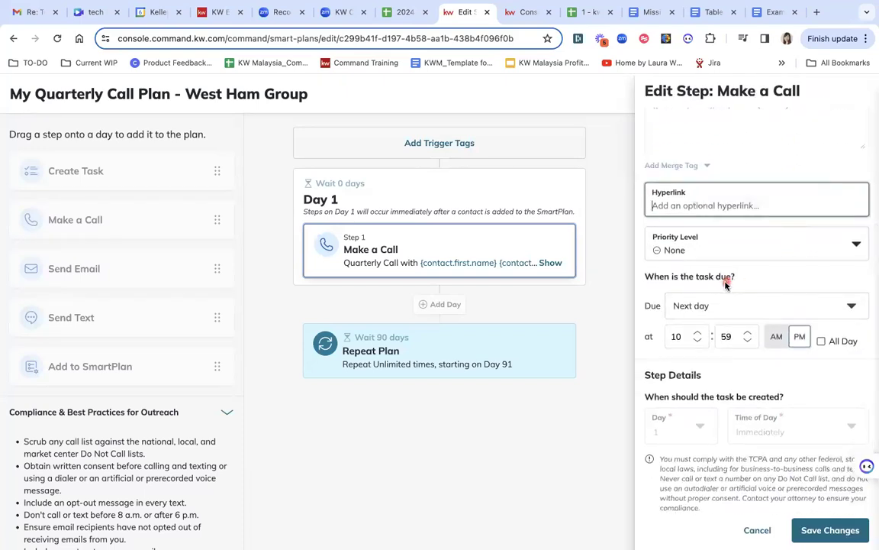
left_click(730, 304)
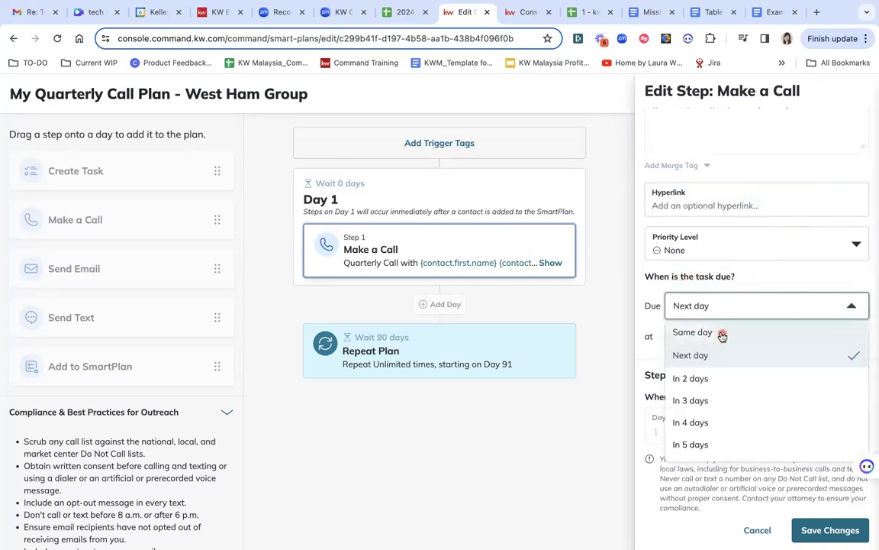
left_click(722, 334)
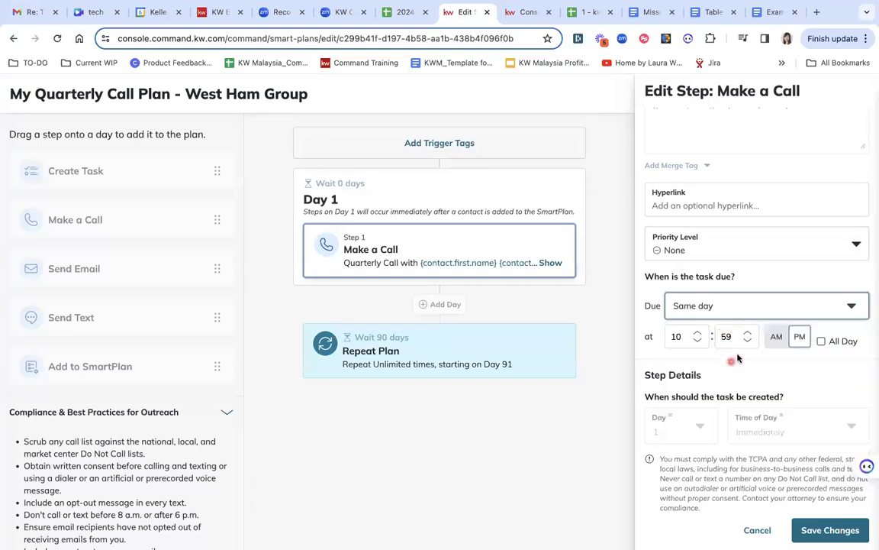
Set the call task's due time to 03:00 PM and save the step changes.
left_click(732, 336)
left_click(678, 336)
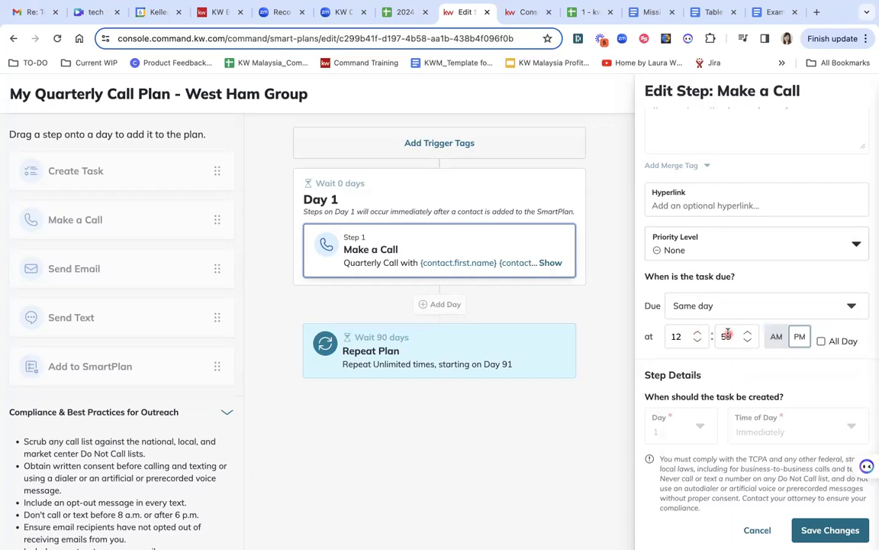
left_click(697, 334)
left_click(697, 337)
left_click(697, 341)
left_click(697, 341)
left_click(697, 341)
left_click(697, 341)
left_click(697, 341)
left_click(697, 341)
scroll(796, 424, "down", 1)
scroll(794, 422, "up", 1)
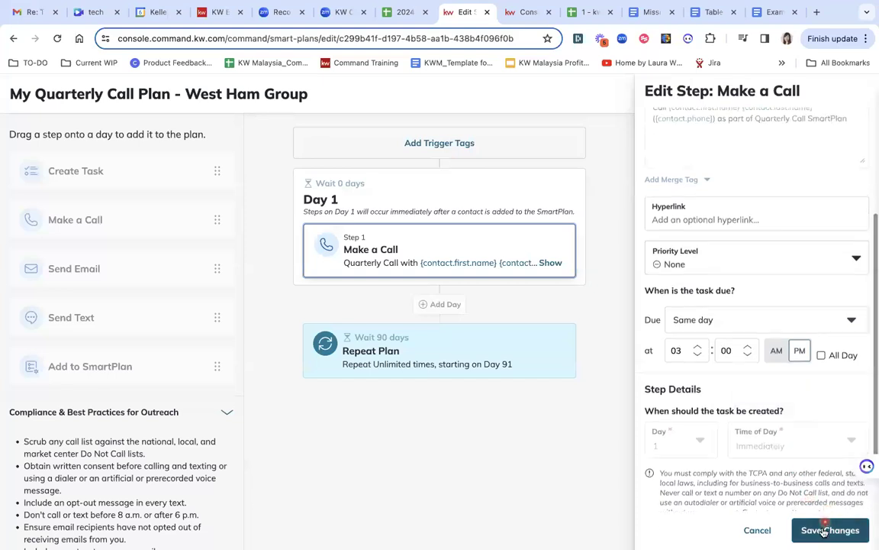
left_click(824, 530)
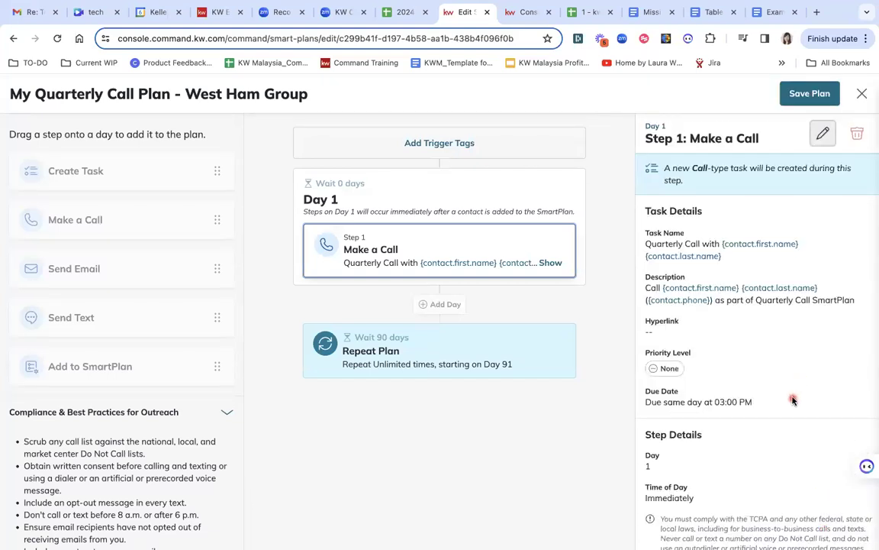
Review the Make a Call step's details and save the plan.
scroll(792, 400, "down", 1)
scroll(793, 398, "up", 1)
scroll(735, 337, "down", 1)
scroll(736, 338, "up", 1)
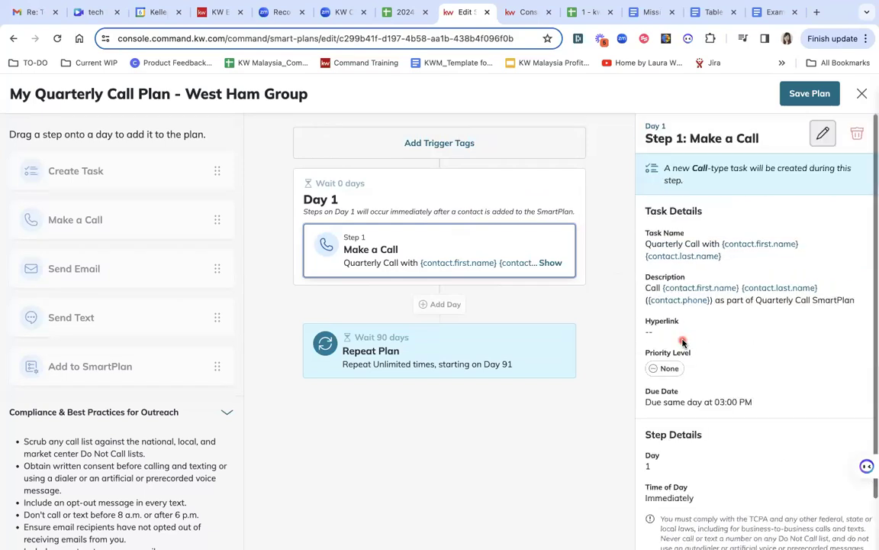
left_click(794, 95)
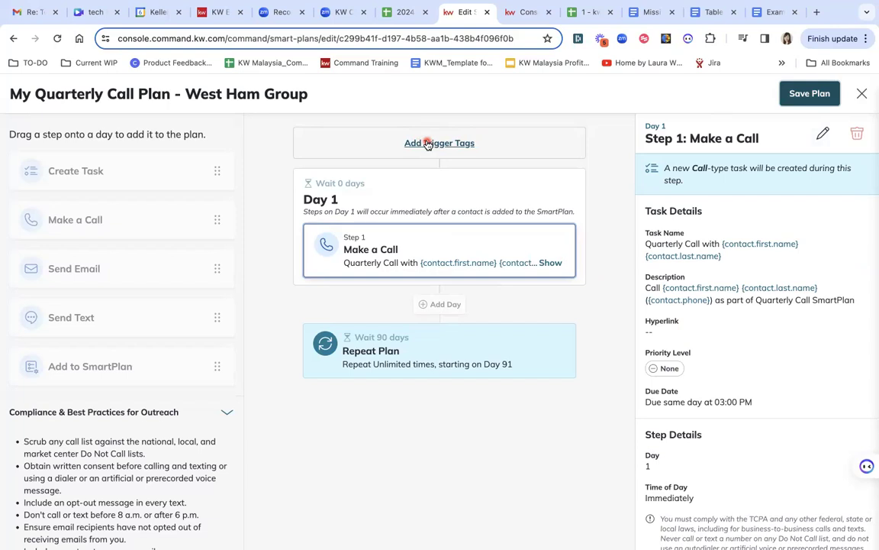
Start adding trigger tags to the plan and read the notes on how tags add contacts to the SmartPlan.
left_click(429, 143)
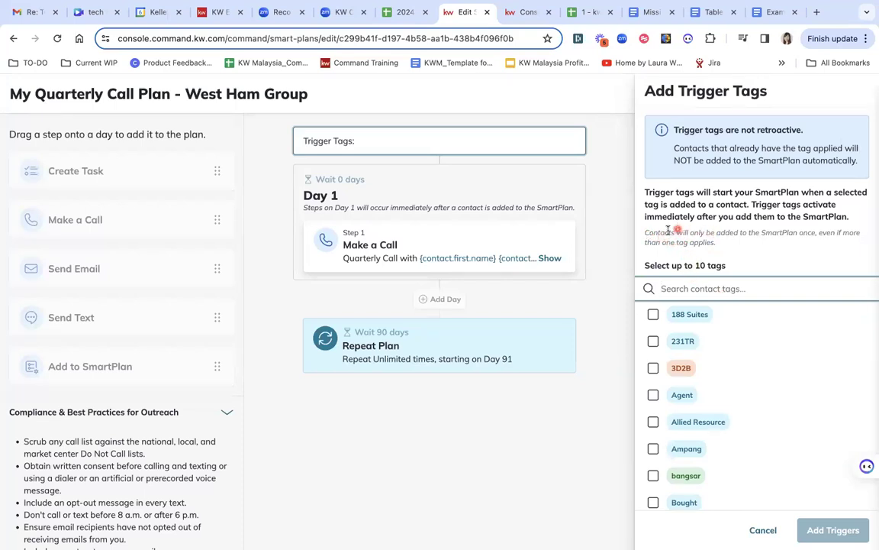
left_click_drag(653, 235, 701, 233)
left_click(734, 248)
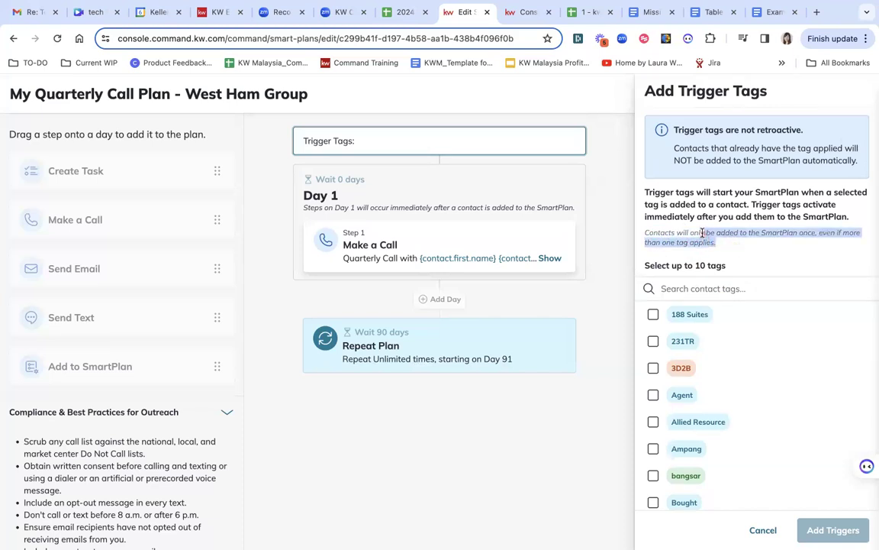
left_click(690, 232)
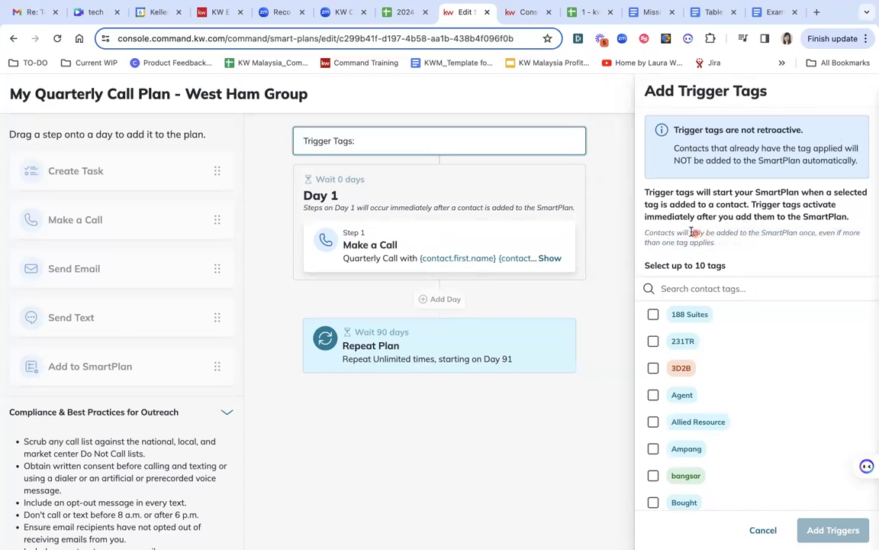
left_click_drag(691, 232, 722, 244)
left_click(724, 244)
left_click(705, 285)
left_click(788, 203)
Search the contact tags for "buyer" and add the Buyer and Buyers tags as the plan's triggers.
left_click(713, 288)
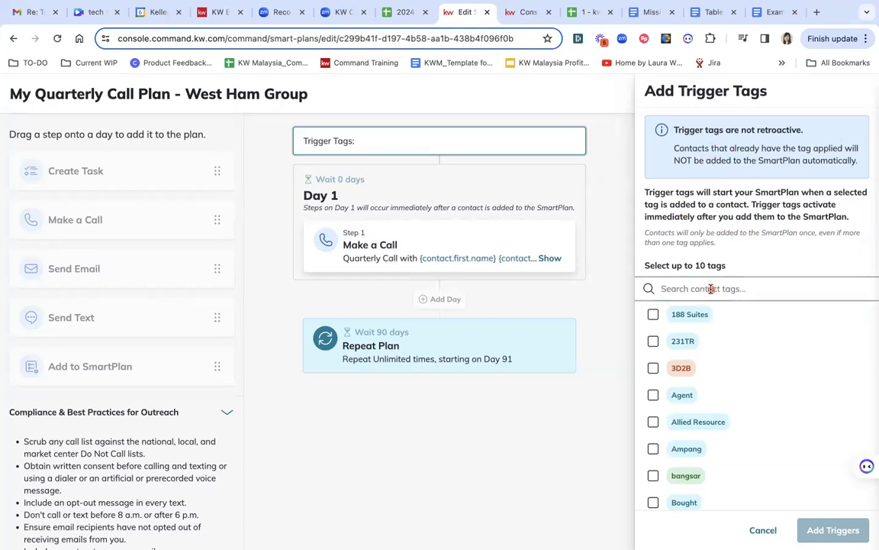
left_click(700, 289)
left_click(691, 290)
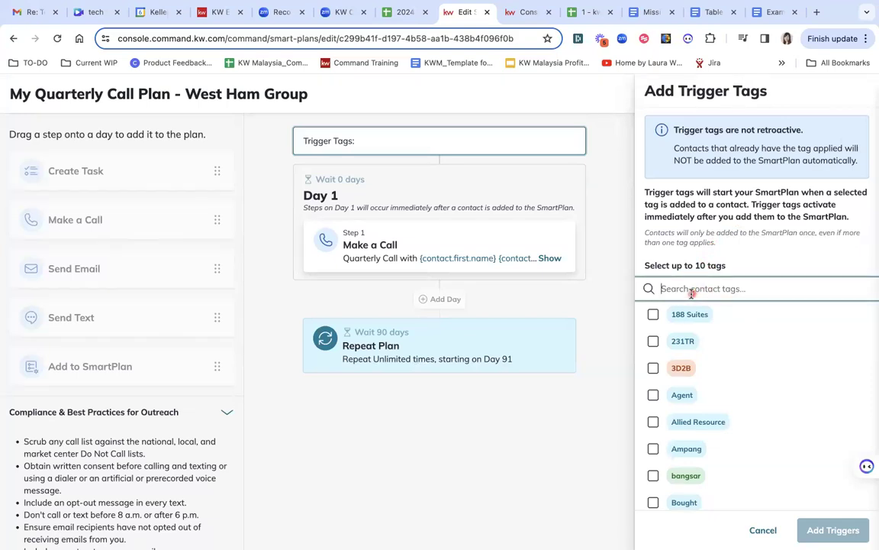
type("buyu")
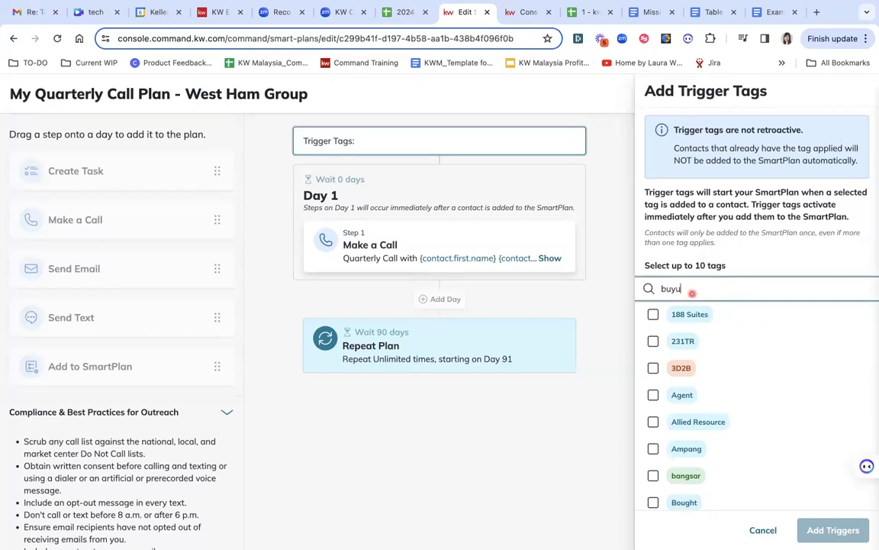
left_click(654, 315)
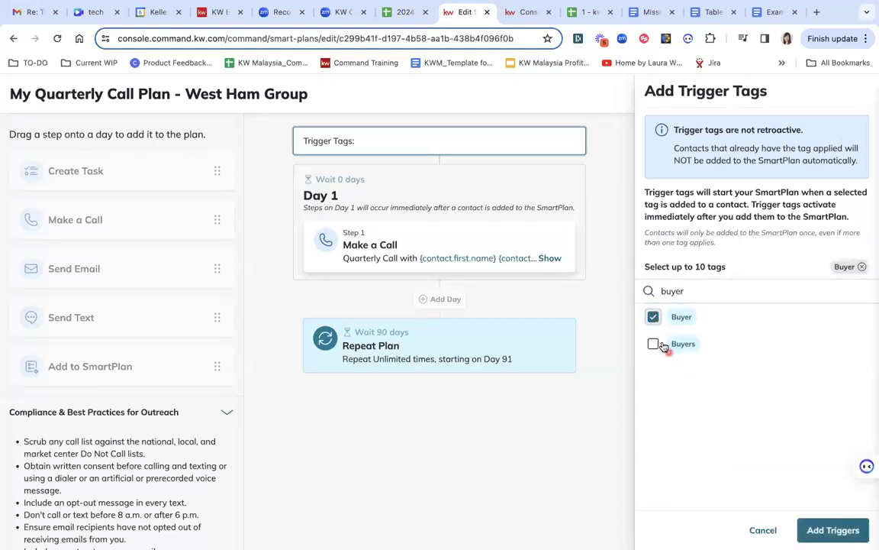
left_click(656, 344)
left_click(824, 529)
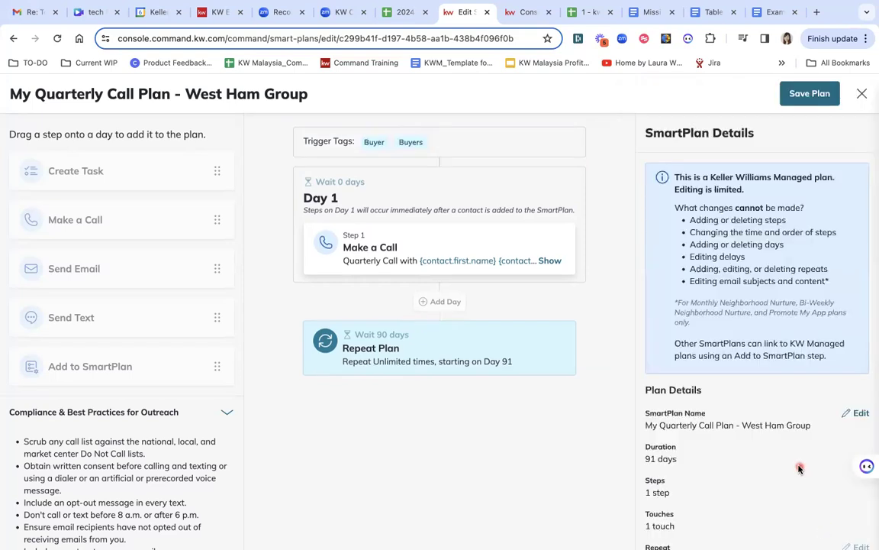
Check the plan details with the trigger tags and save the plan.
scroll(738, 446, "down", 3)
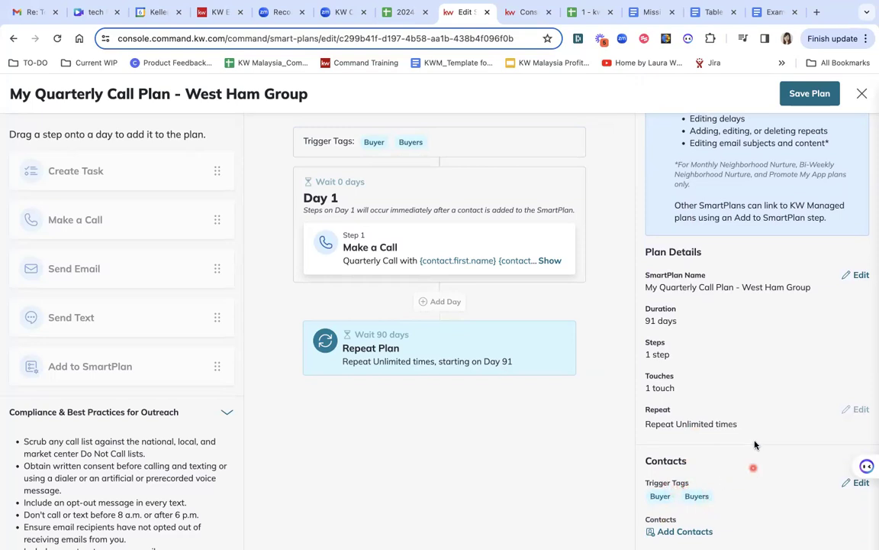
scroll(738, 381, "up", 3)
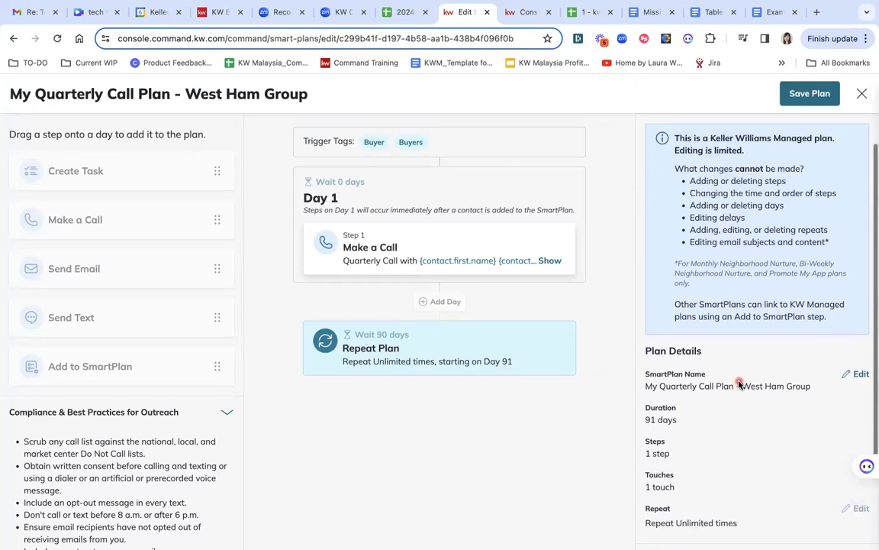
left_click(808, 95)
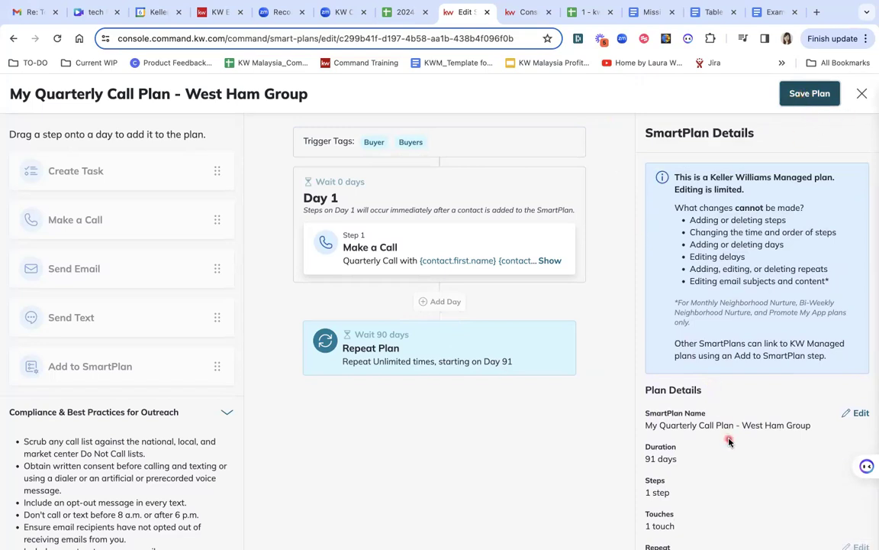
Start adding contacts to the plan, selecting all contacts on the first page and expanding the full list of selected names.
scroll(727, 439, "down", 2)
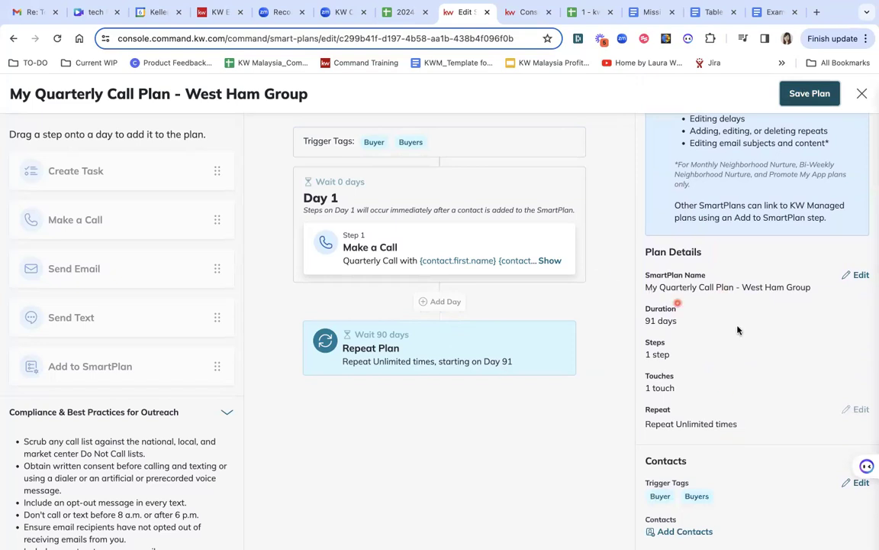
scroll(738, 329, "up", 2)
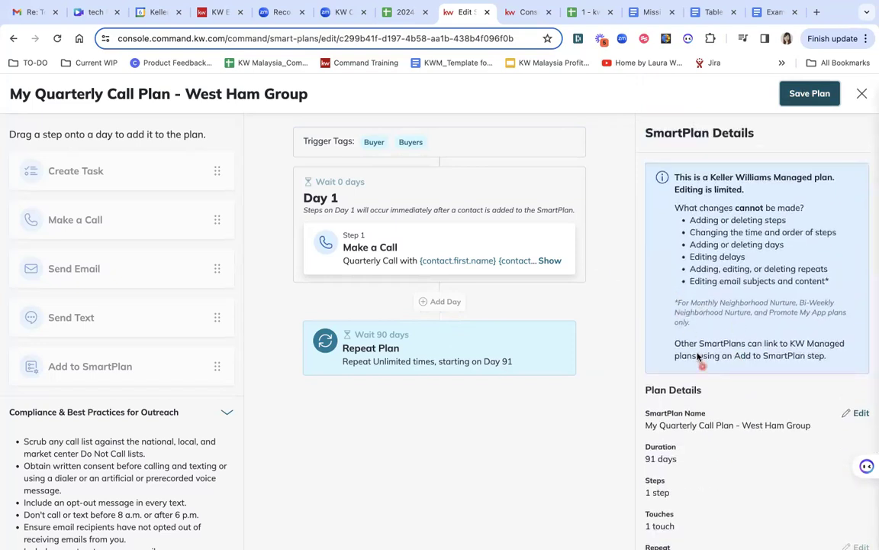
scroll(673, 355, "down", 2)
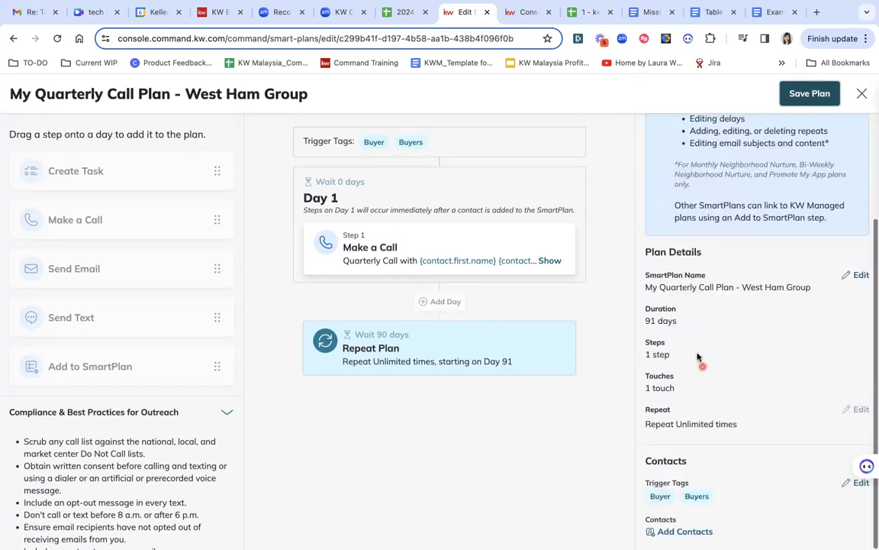
left_click(679, 531)
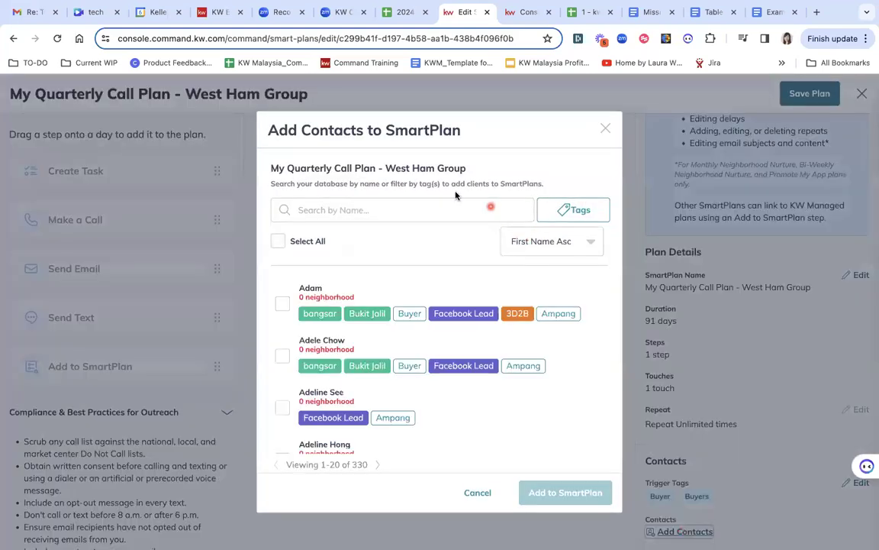
left_click(276, 242)
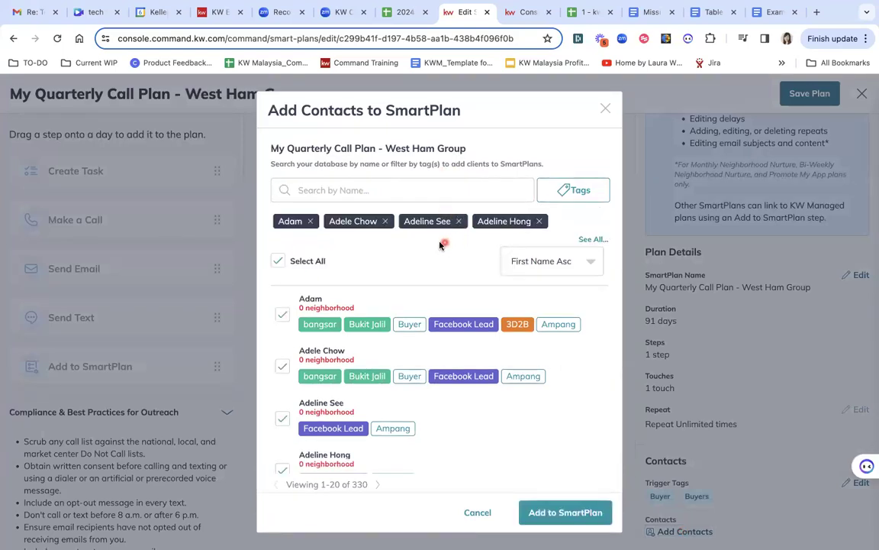
scroll(373, 358, "down", 10)
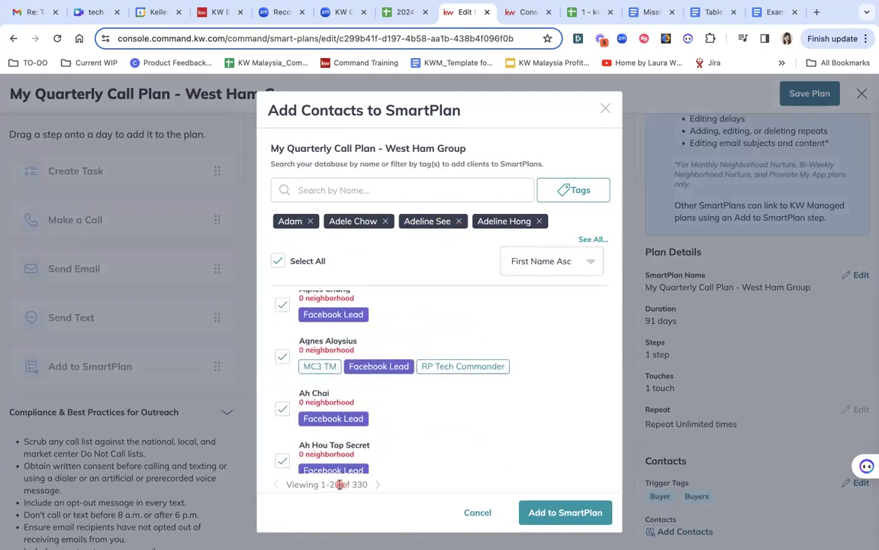
scroll(400, 426, "down", 2)
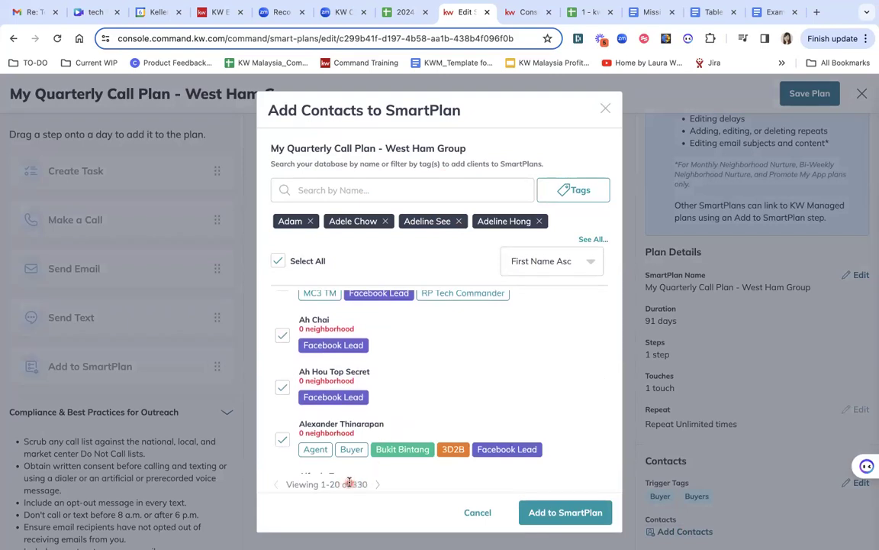
scroll(414, 460, "down", 5)
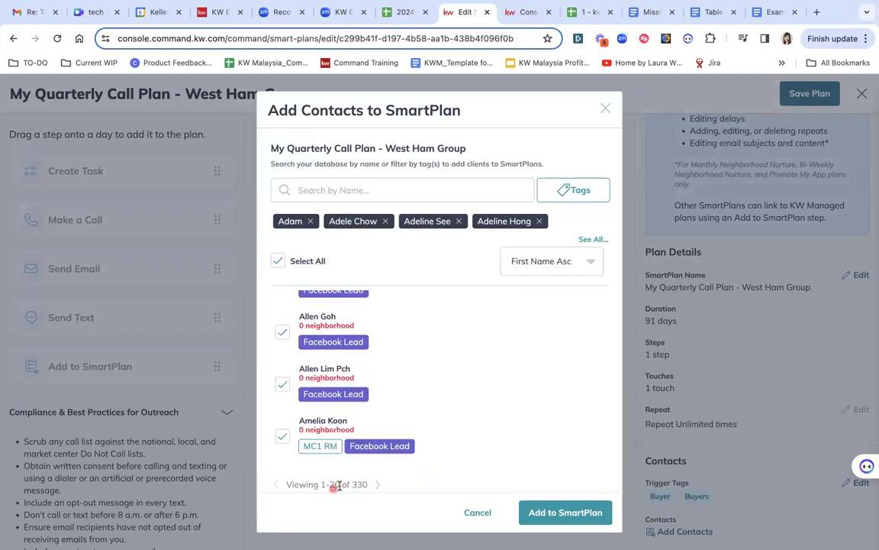
scroll(451, 420, "down", 2)
left_click(597, 240)
Sort the contacts by First Name Desc, select everyone on the first page and go to the next page.
left_click(588, 284)
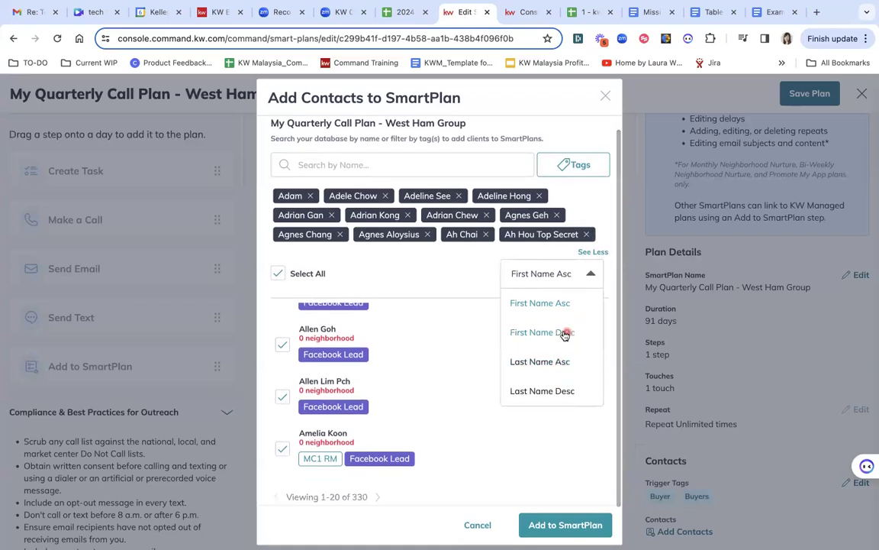
left_click(563, 334)
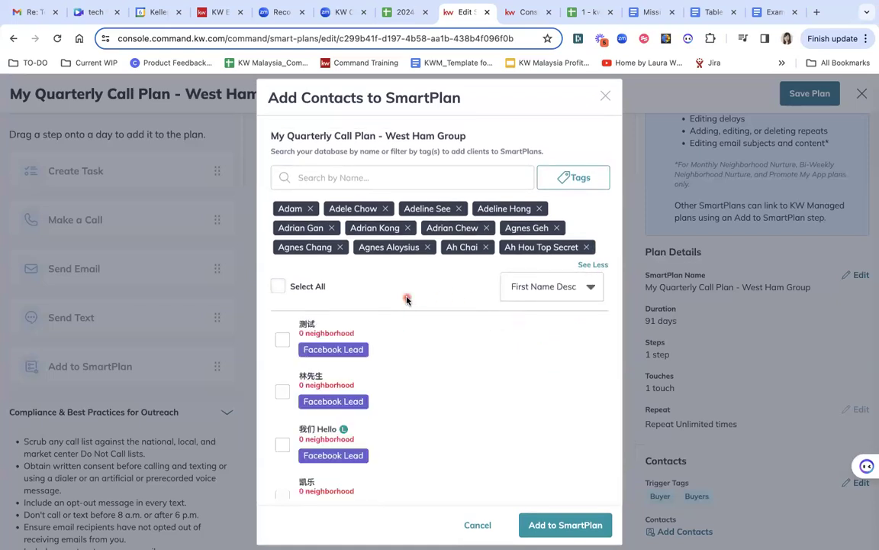
left_click(280, 286)
scroll(429, 454, "down", 10)
scroll(428, 454, "down", 5)
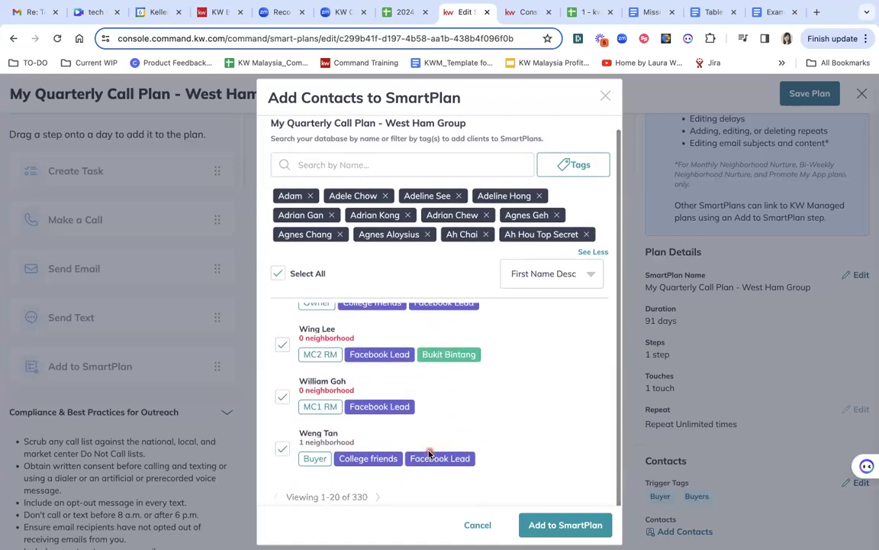
left_click(378, 497)
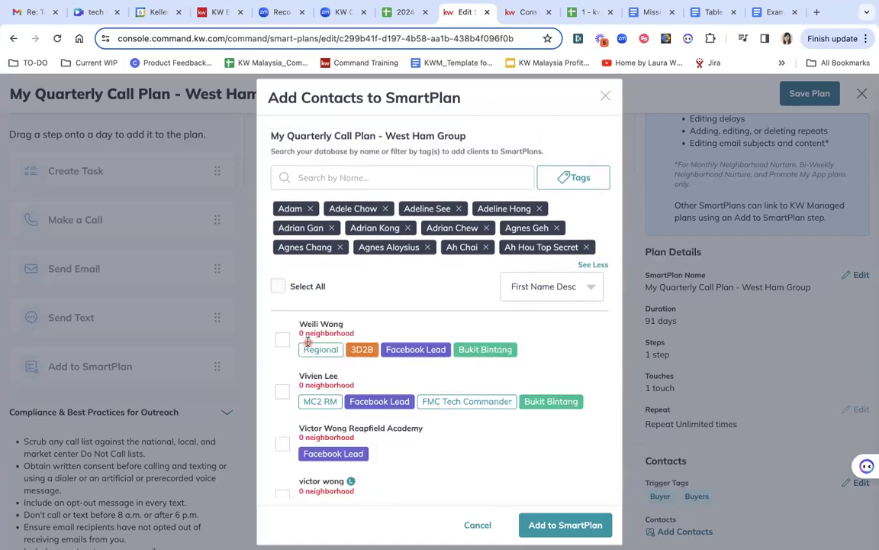
Select all contacts on the current page, go to the following page and select all its contacts too.
left_click(279, 287)
scroll(399, 424, "down", 10)
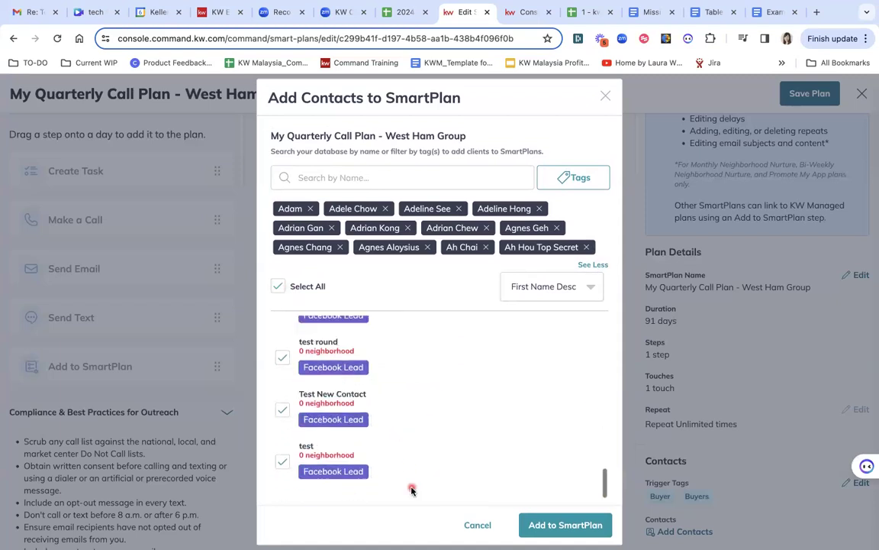
left_click(383, 496)
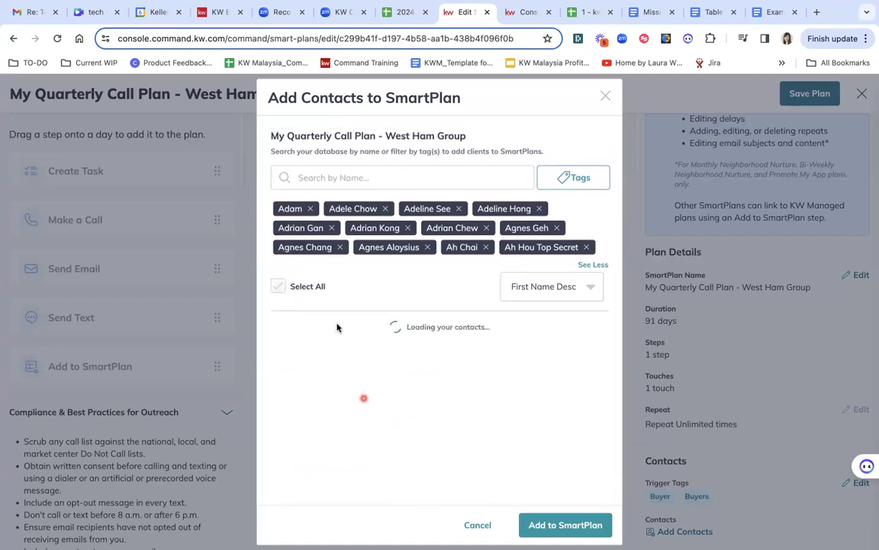
scroll(481, 403, "down", 1)
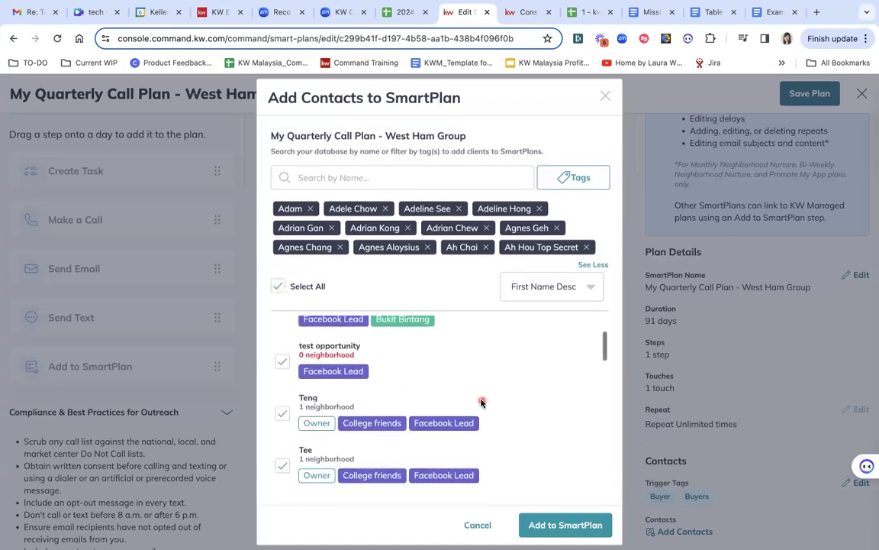
Add the selected contacts to the SmartPlan, review the contact errors and remove the contacts with errors.
left_click(567, 525)
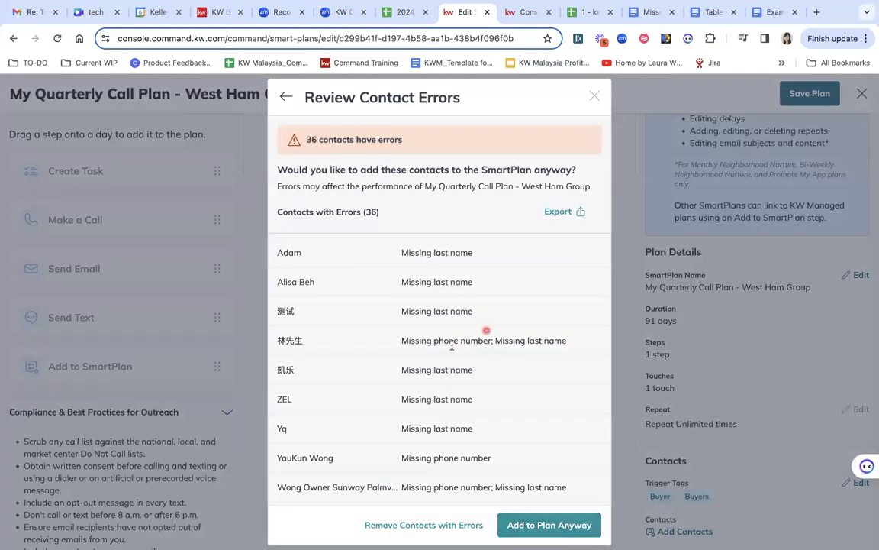
scroll(452, 345, "down", 2)
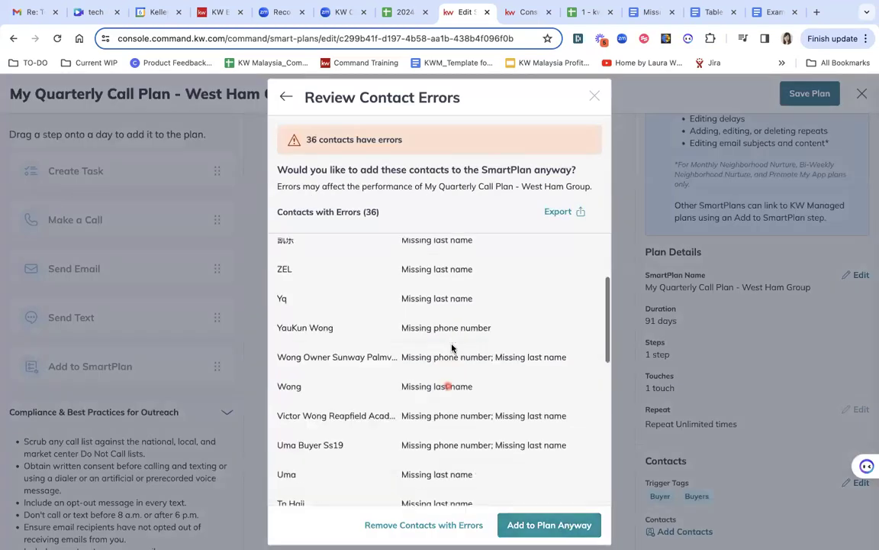
left_click(456, 526)
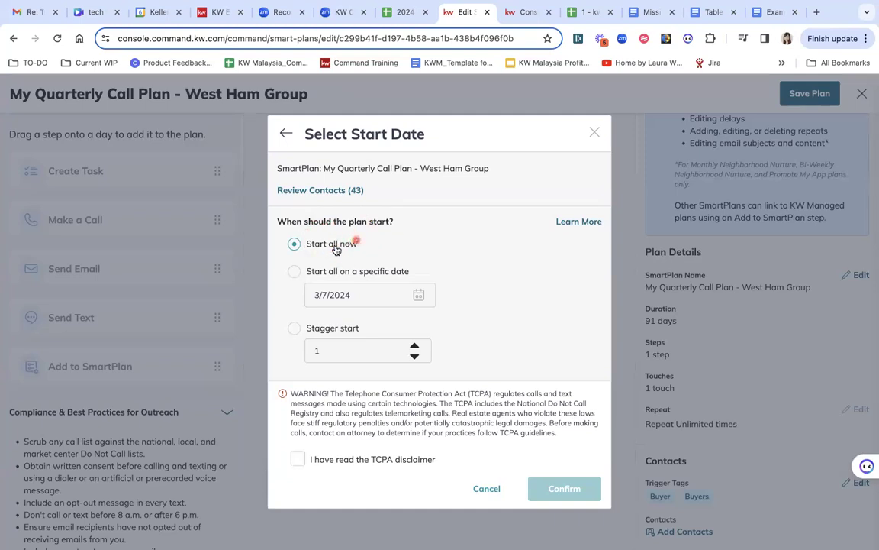
Set the plan to start for all contacts on the specific date 3/8/2024.
left_click(295, 272)
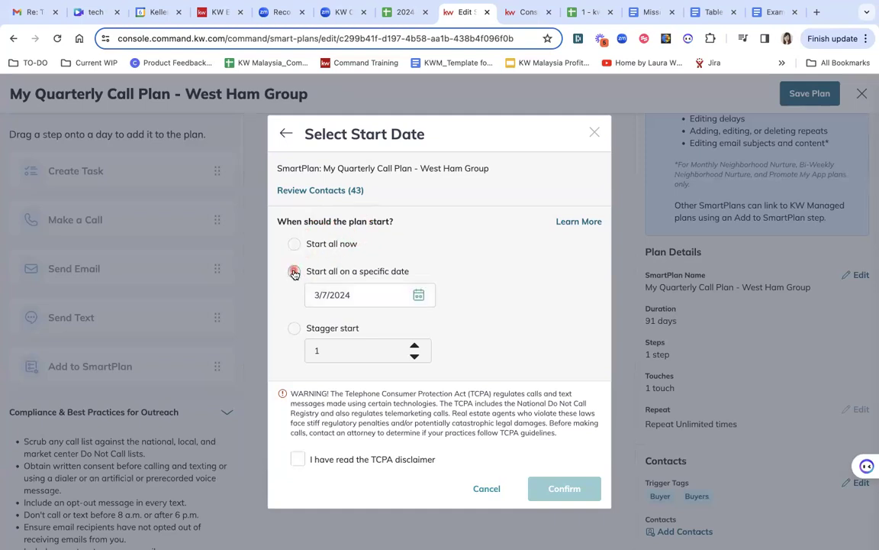
left_click(411, 297)
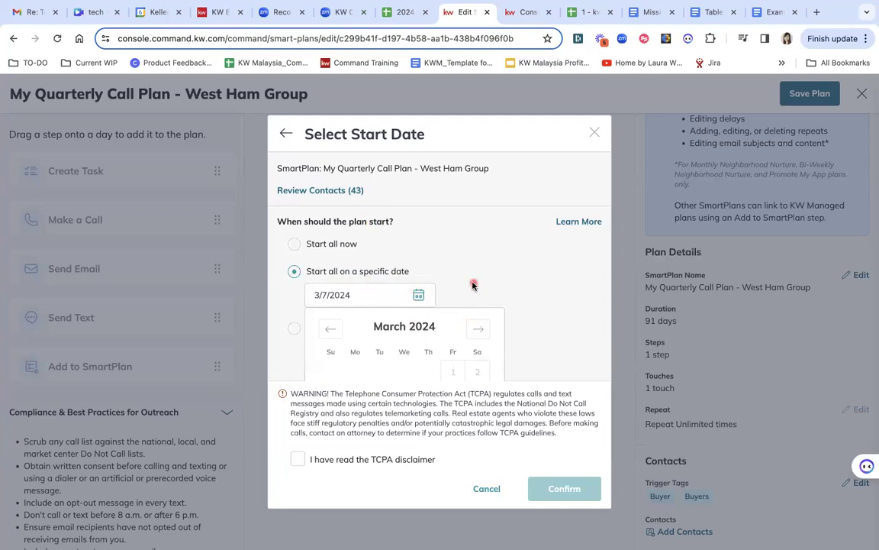
scroll(462, 313, "down", 2)
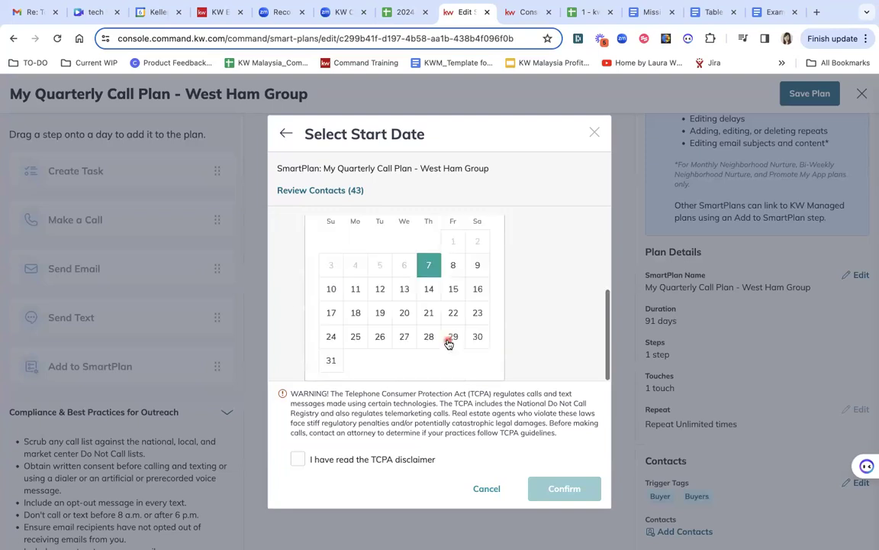
left_click(455, 270)
left_click(545, 290)
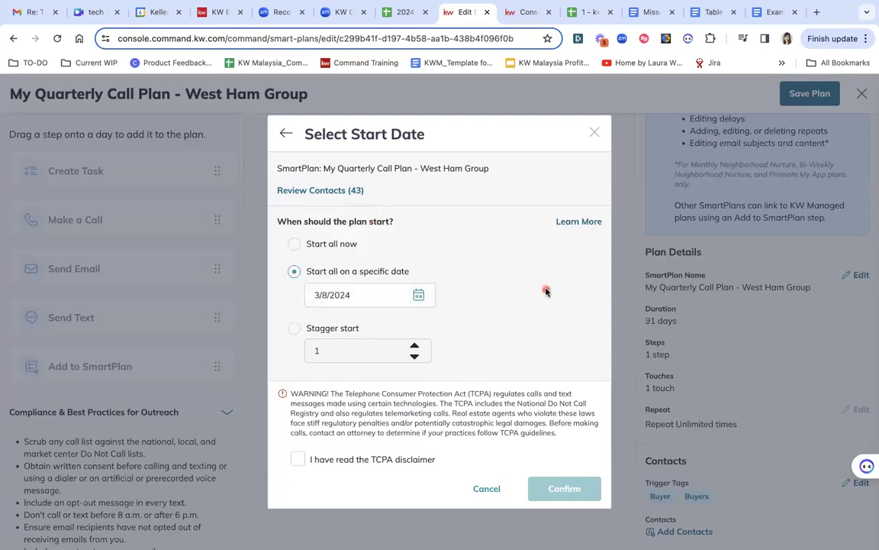
Use a stagger start of 3 for the plan, then acknowledge the TCPA disclaimer and confirm the start settings.
left_click(295, 328)
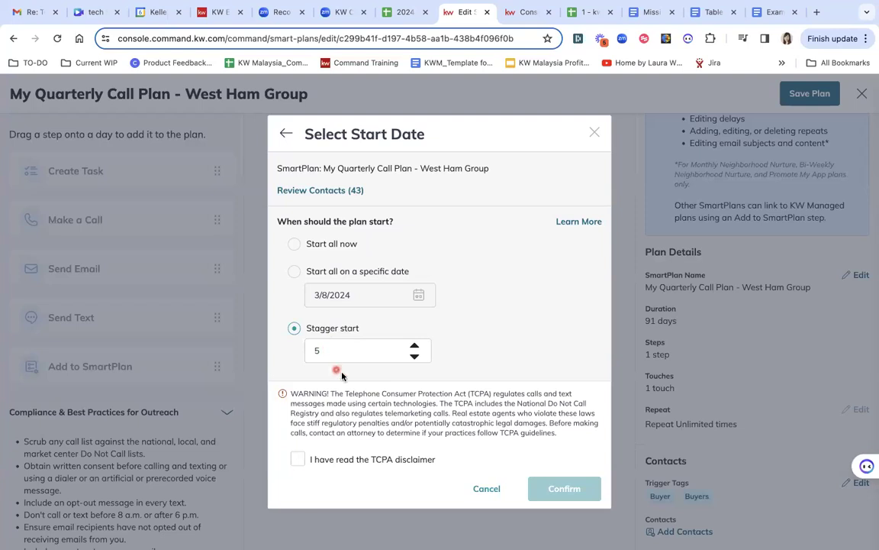
left_click(413, 357)
left_click_drag(281, 181, 391, 209)
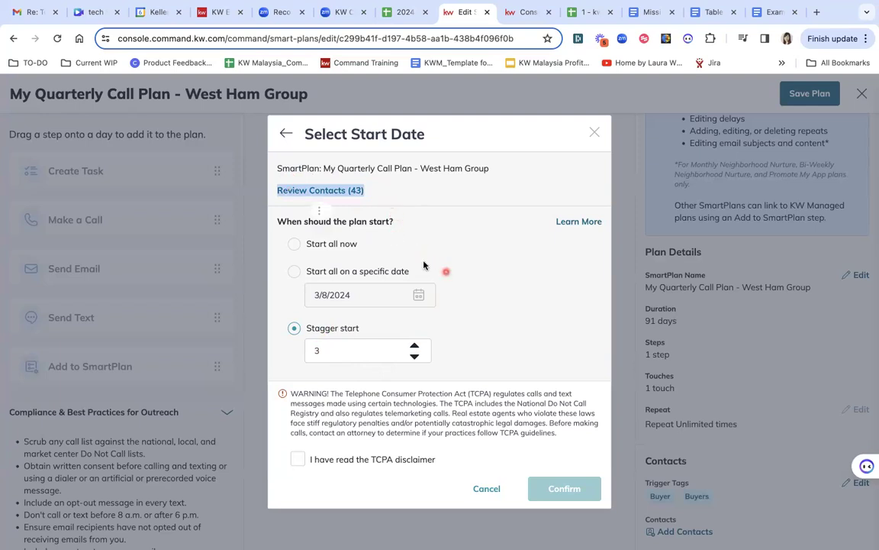
left_click(303, 458)
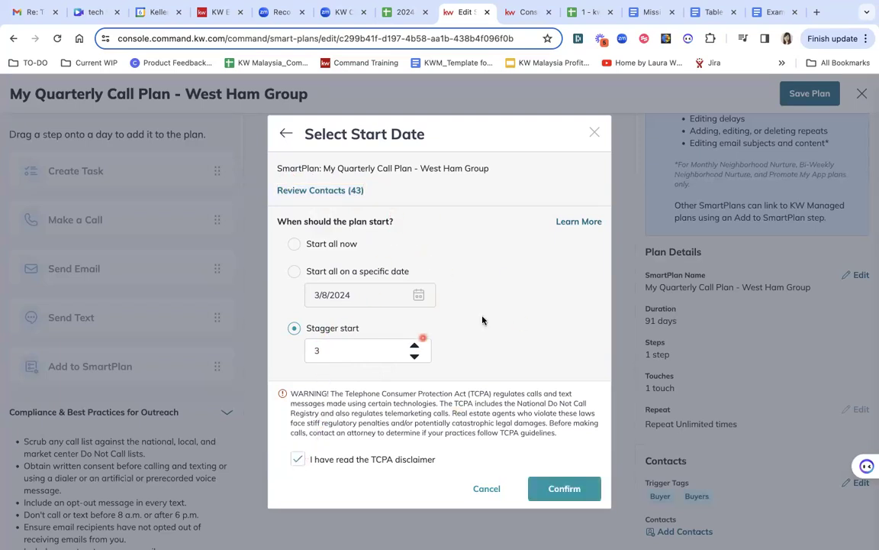
left_click(567, 490)
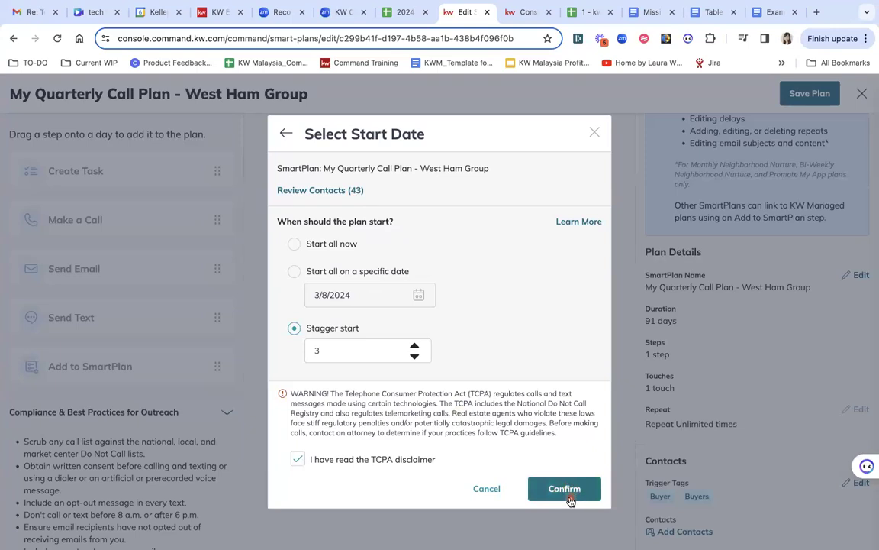
left_click(571, 498)
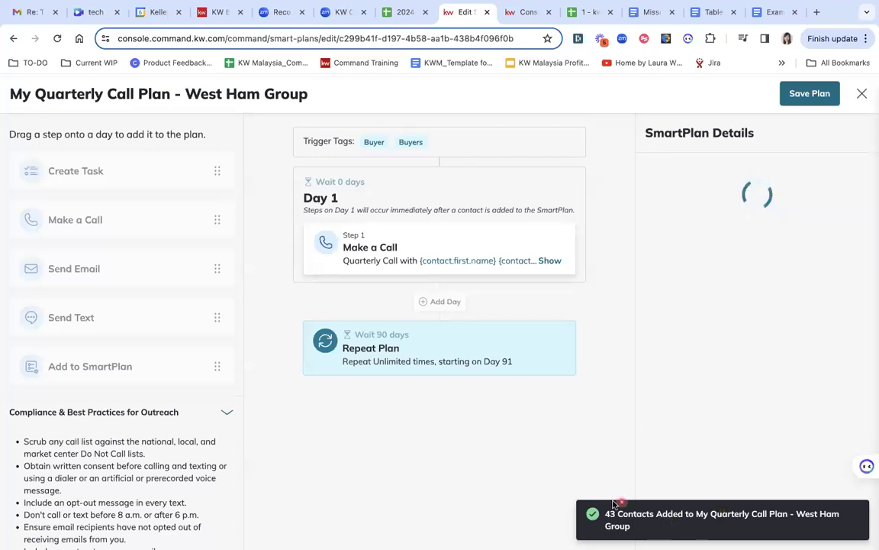
Check the plan details and contacts section of the Quarterly Call Plan and close the plan editor.
scroll(653, 369, "down", 3)
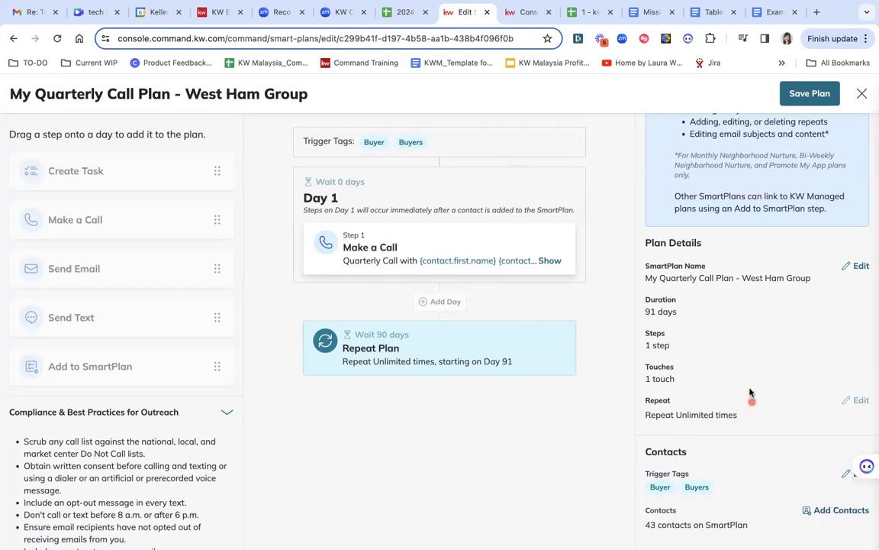
scroll(801, 428, "up", 2)
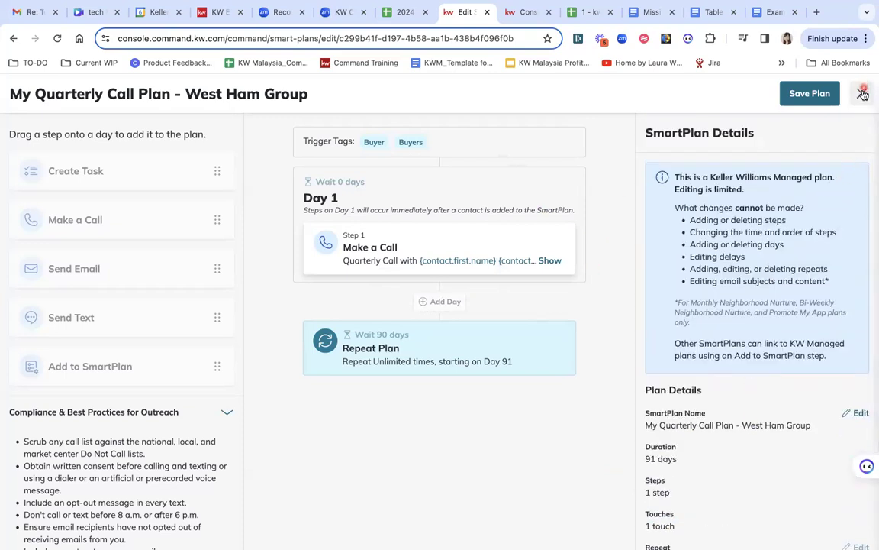
scroll(710, 294, "down", 2)
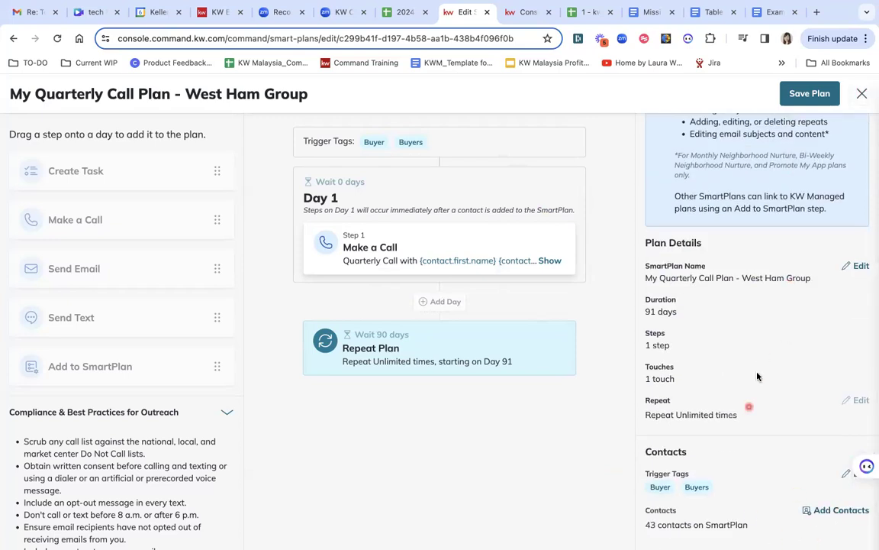
left_click(864, 104)
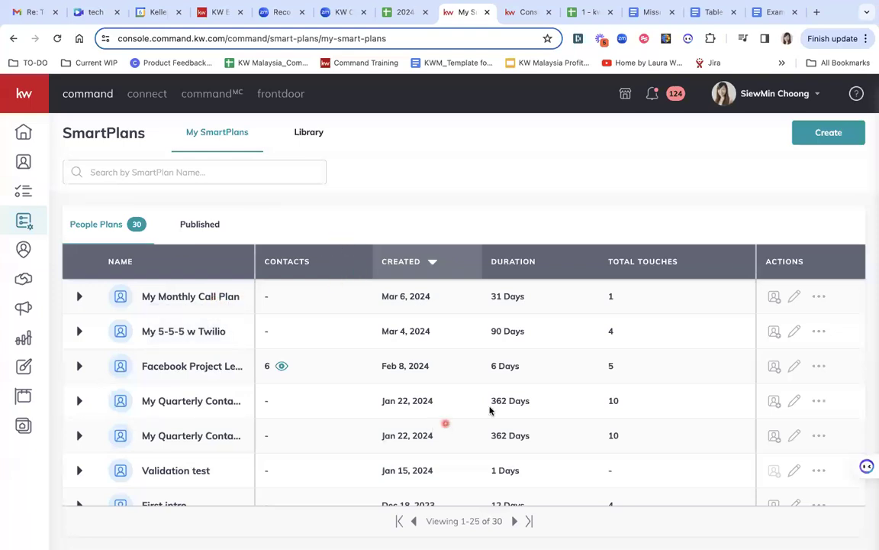
Start adding the whole first page of contacts to My Monthly Call Plan from the plan list, removing the contacts with errors.
left_click(774, 298)
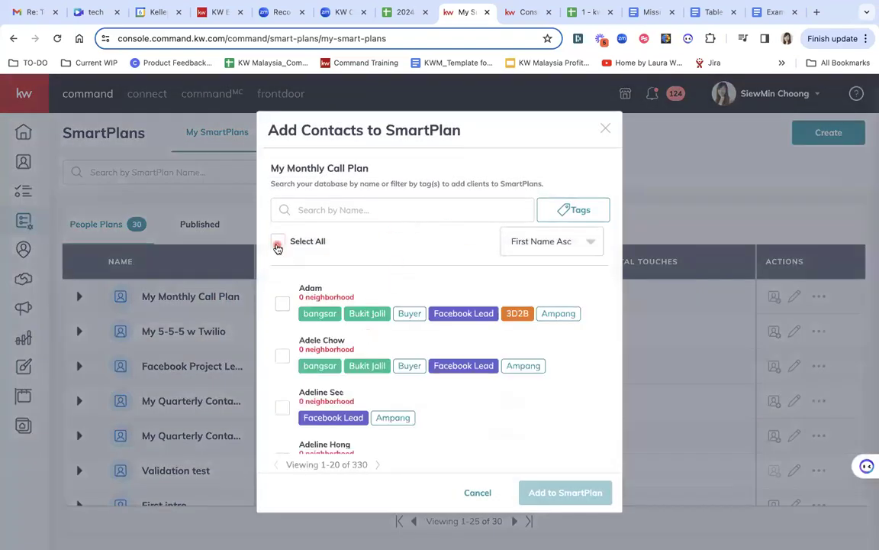
left_click(277, 247)
scroll(334, 337, "down", 3)
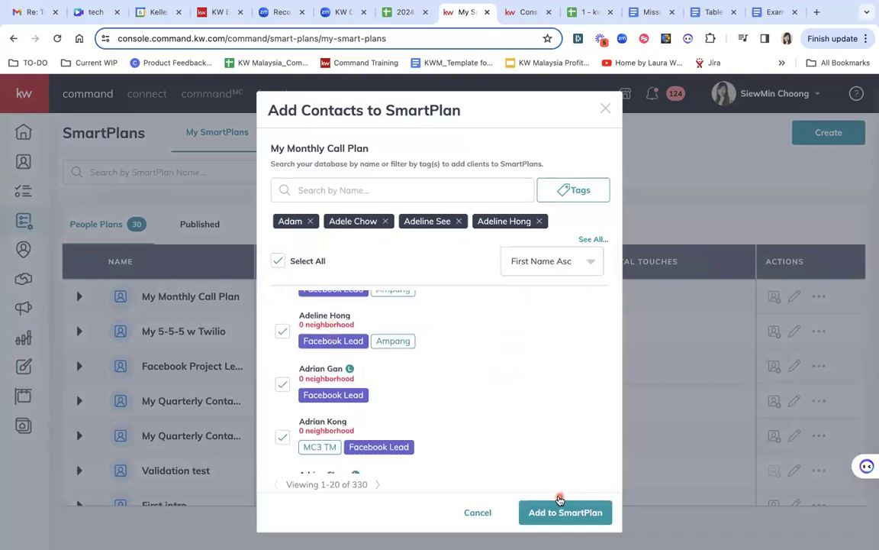
left_click(548, 513)
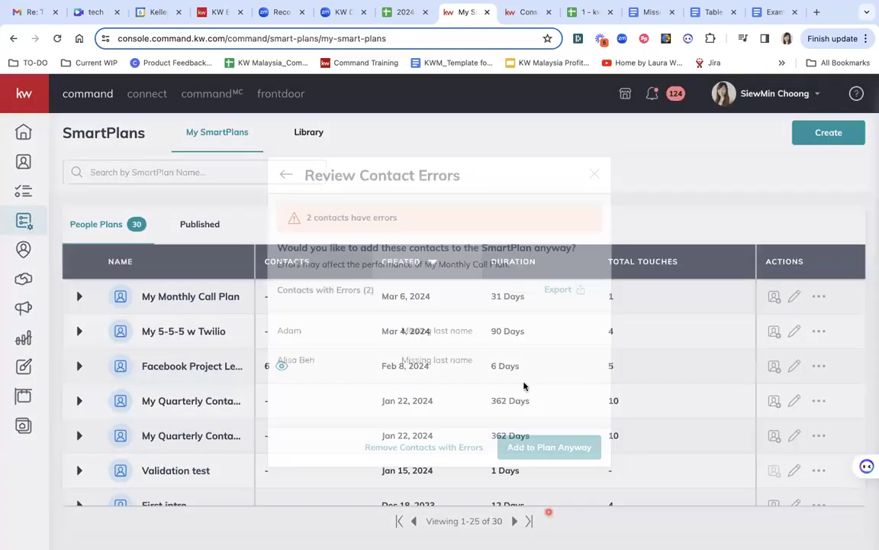
left_click(448, 467)
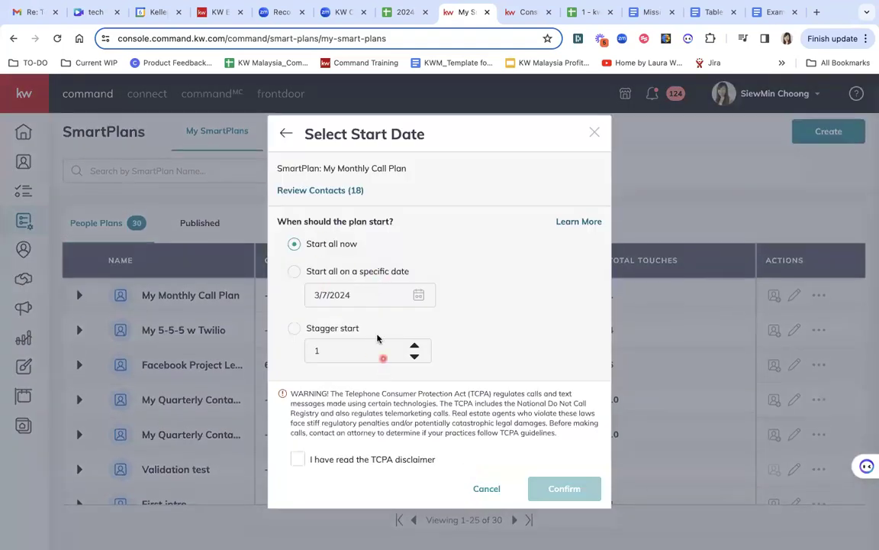
Try the specific date and stagger start options for My Monthly Call Plan and cancel adding the contacts.
left_click(295, 272)
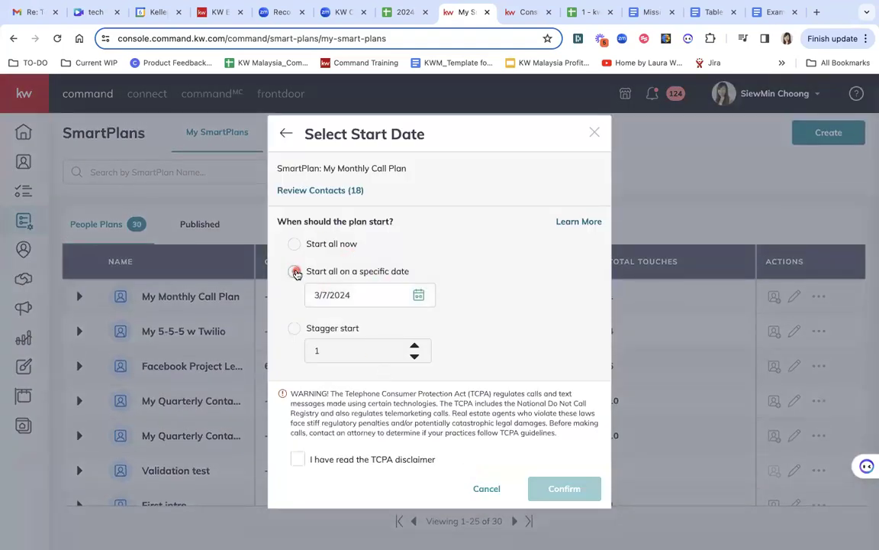
left_click(297, 329)
left_click(415, 348)
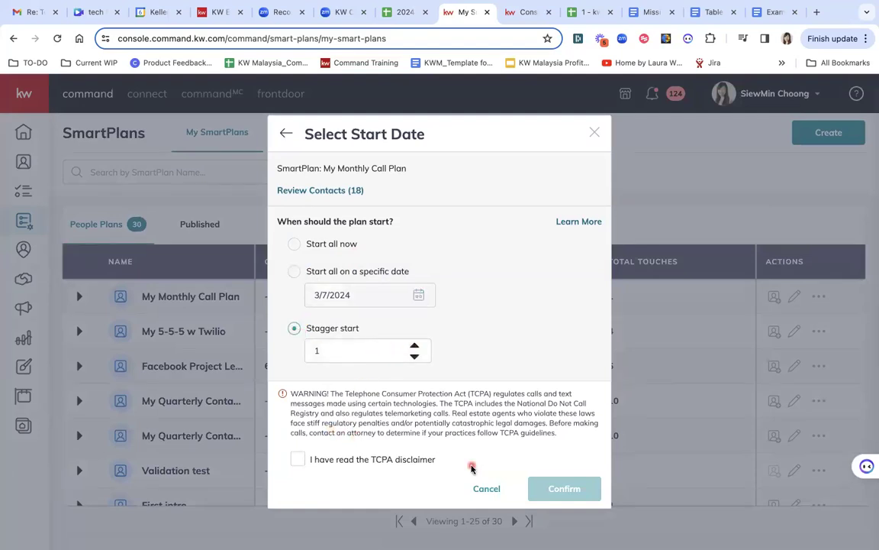
left_click(486, 490)
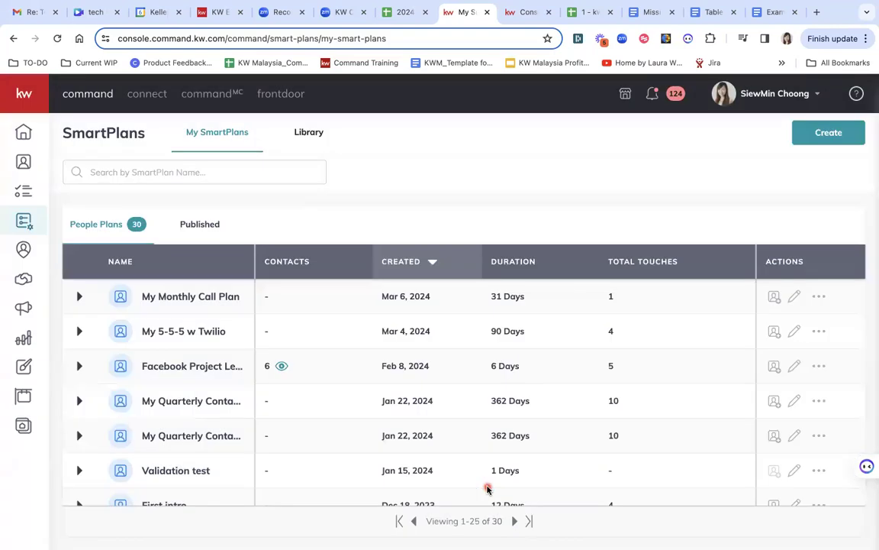